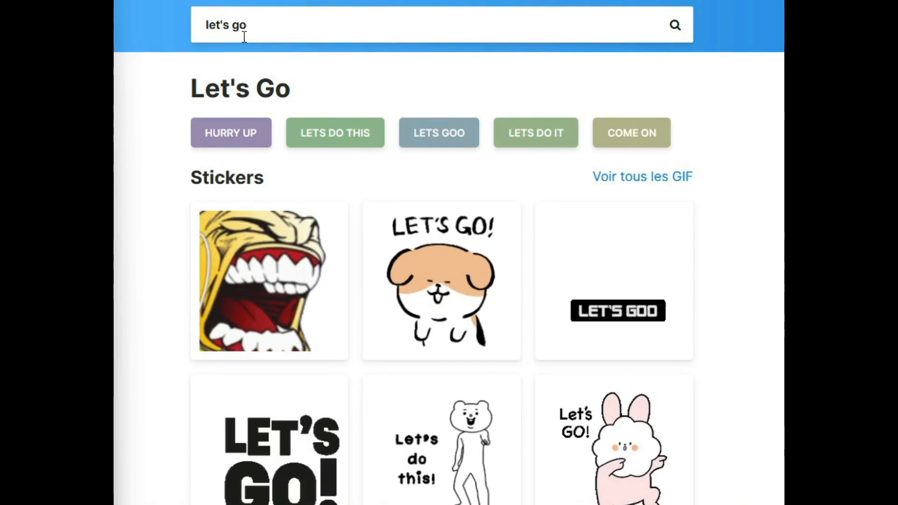
Browse the "let's go" stickers and open the Lets Roll Peter Rabbit sticker.
{"action": "left_click", "coordinate": [569, 88]}
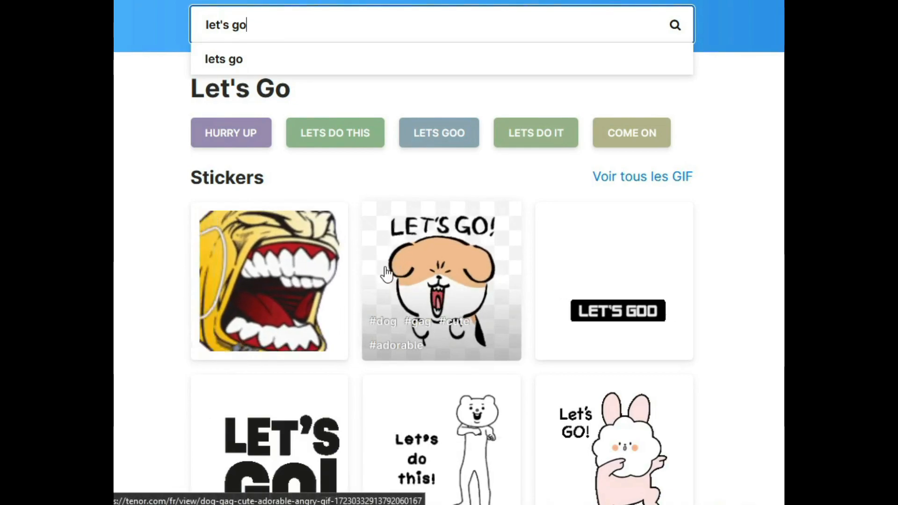
{"action": "scroll", "coordinate": [387, 276], "scroll_direction": "down", "scroll_amount": 10}
{"action": "scroll", "coordinate": [386, 275], "scroll_direction": "down", "scroll_amount": 15}
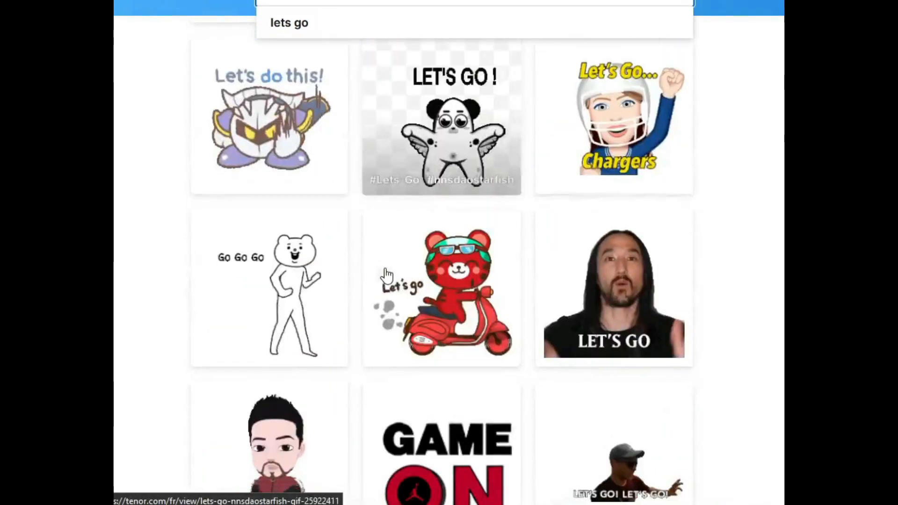
{"action": "scroll", "coordinate": [386, 276], "scroll_direction": "down", "scroll_amount": 20}
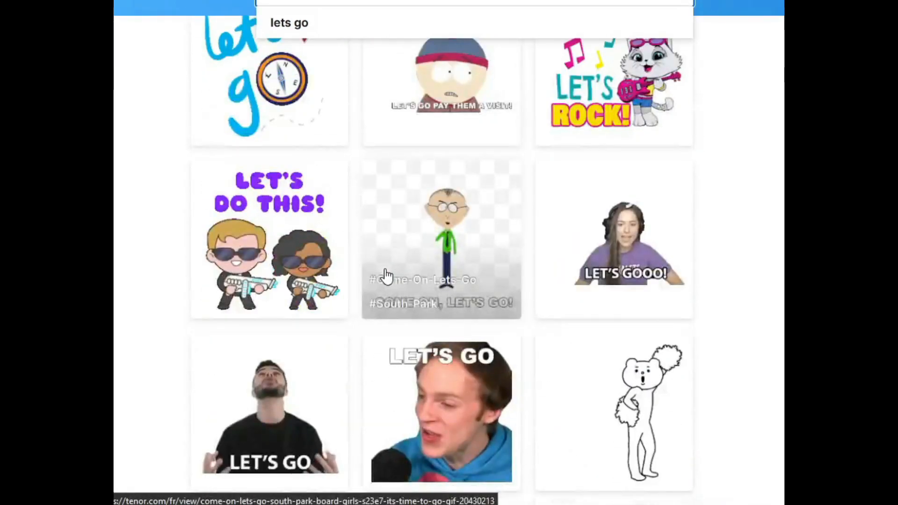
{"action": "scroll", "coordinate": [386, 276], "scroll_direction": "up", "scroll_amount": 6}
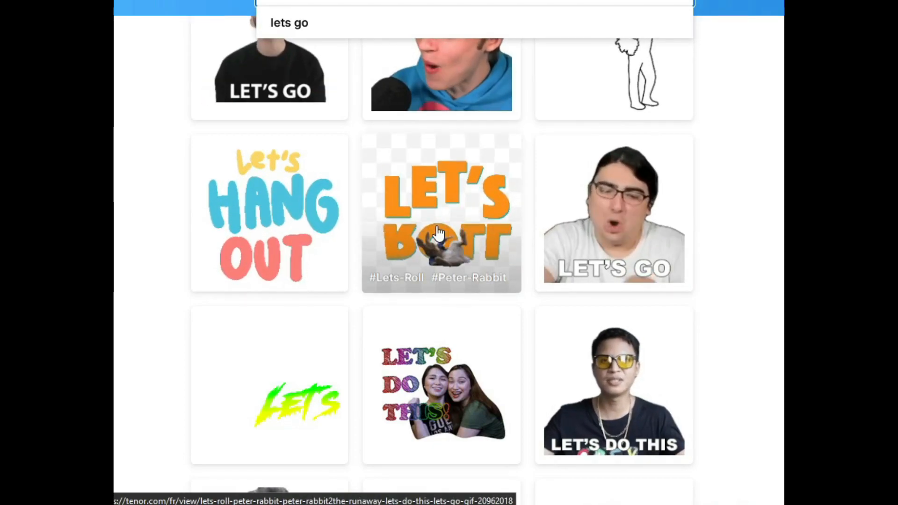
{"action": "left_click", "coordinate": [439, 231]}
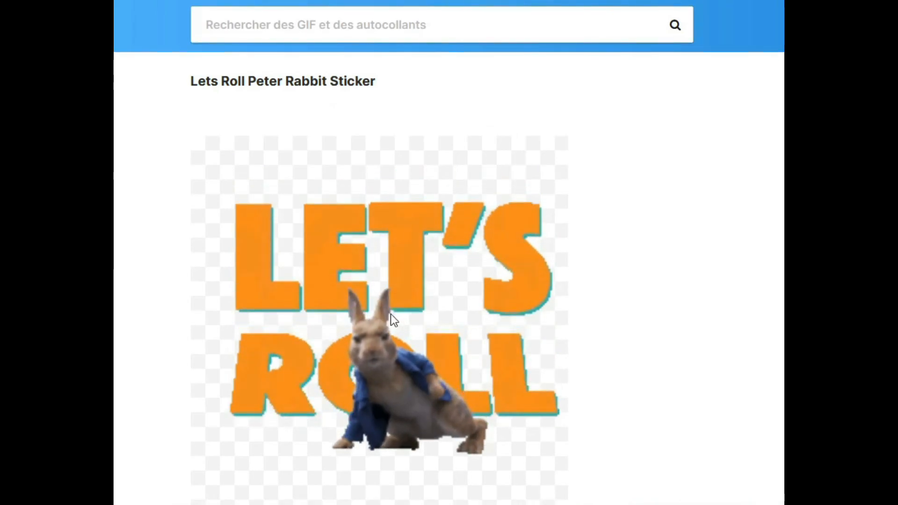
Save the sticker image to the desktop (Bureau) as the GIF lets-roll-peter-rabbit.
{"action": "right_click", "coordinate": [377, 318]}
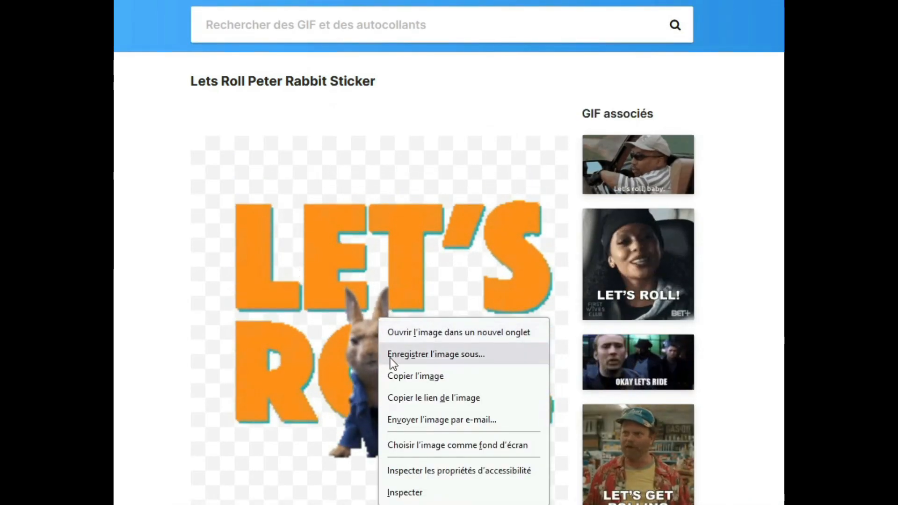
{"action": "left_click", "coordinate": [411, 360]}
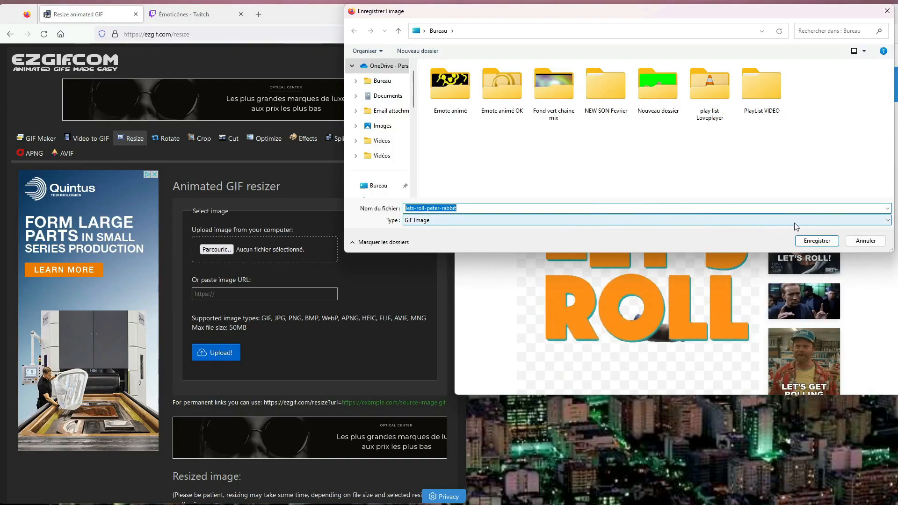
{"action": "left_click", "coordinate": [823, 238]}
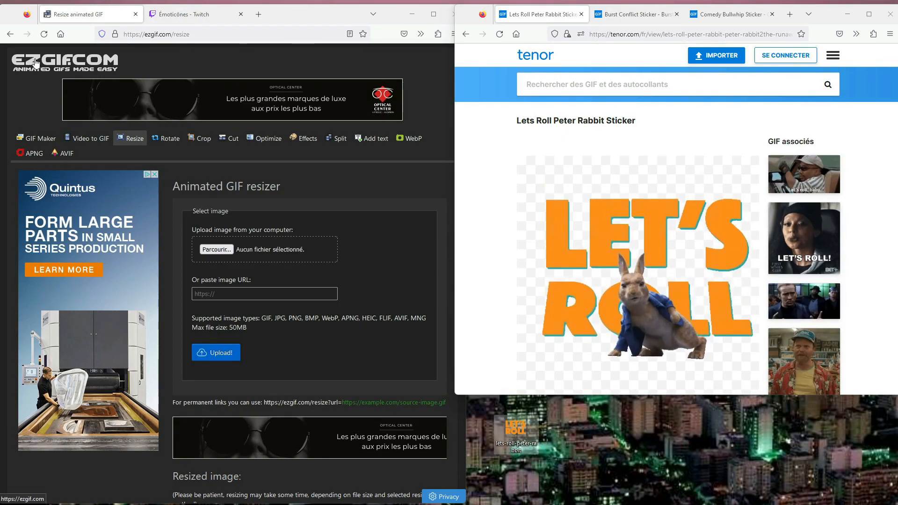
Load lets-roll-peter-rabbit from the desktop into ezgif's animated GIF resizer.
{"action": "left_click", "coordinate": [223, 250]}
{"action": "left_click", "coordinate": [222, 250]}
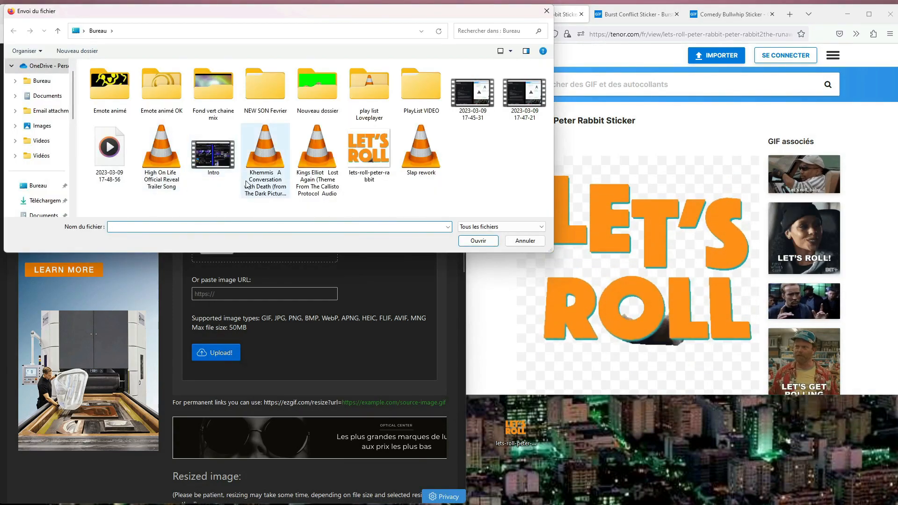
{"action": "left_click", "coordinate": [369, 152]}
{"action": "left_click", "coordinate": [475, 240]}
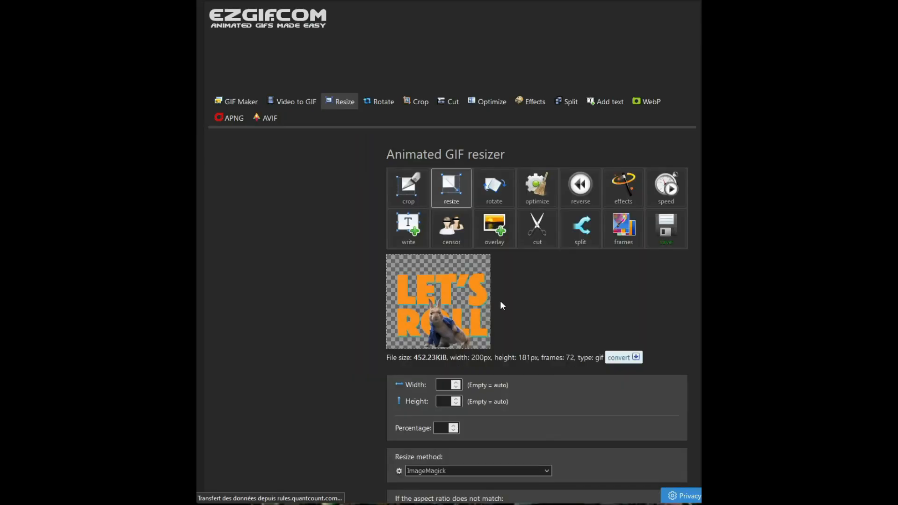
Set the resize method to Gifsicle (faster, smaller file size).
{"action": "scroll", "coordinate": [491, 307], "scroll_direction": "down", "scroll_amount": 2}
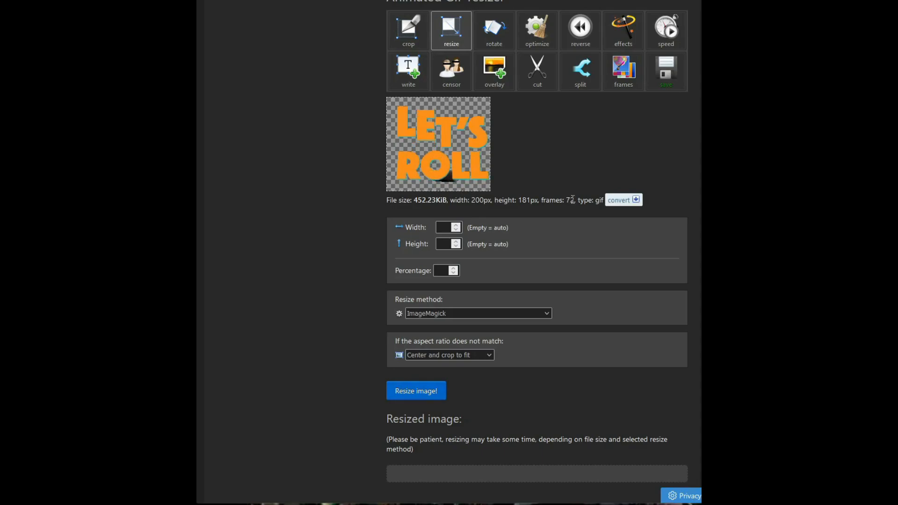
{"action": "left_click", "coordinate": [544, 314]}
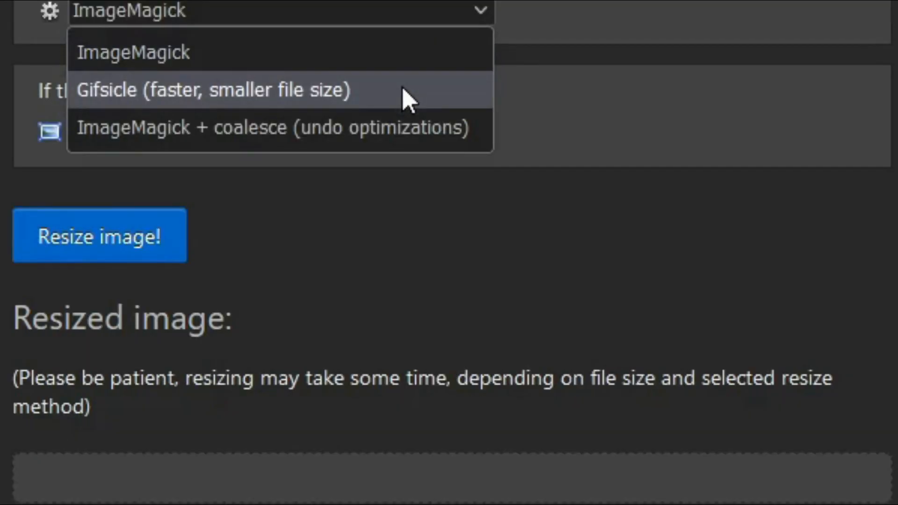
{"action": "left_click", "coordinate": [403, 98]}
{"action": "scroll", "coordinate": [522, 232], "scroll_direction": "up", "scroll_amount": 1}
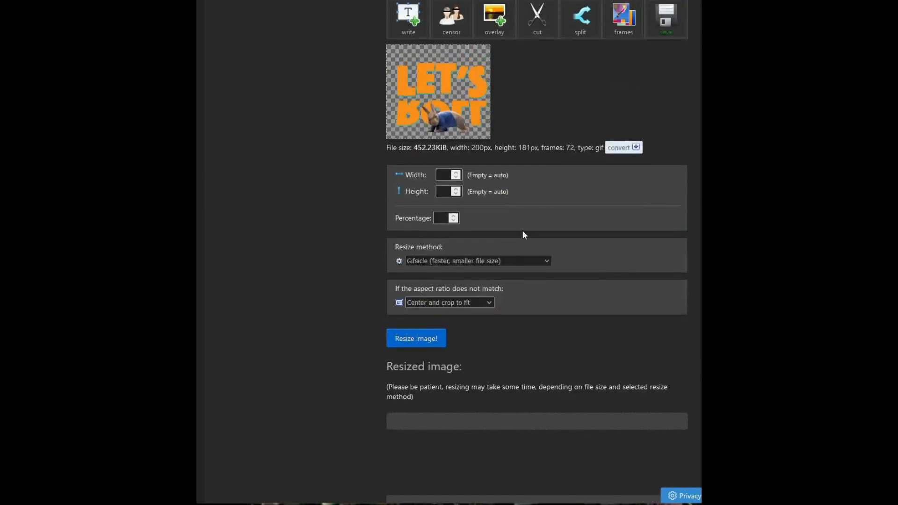
{"action": "scroll", "coordinate": [522, 230], "scroll_direction": "up", "scroll_amount": 1}
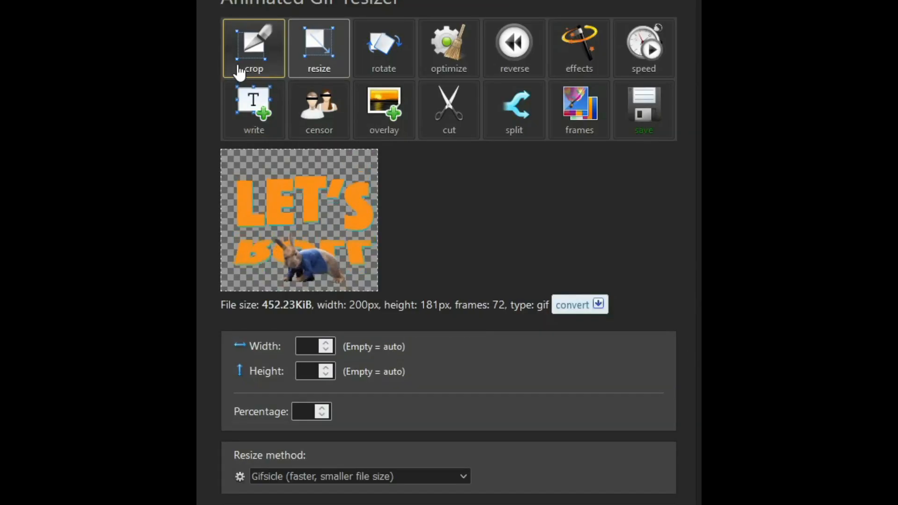
Switch the GIF to the crop tool and extend its canvas with a transparent area around the image.
{"action": "left_click", "coordinate": [409, 29]}
{"action": "left_click_drag", "start_coordinate": [241, 402], "coordinate": [211, 377]}
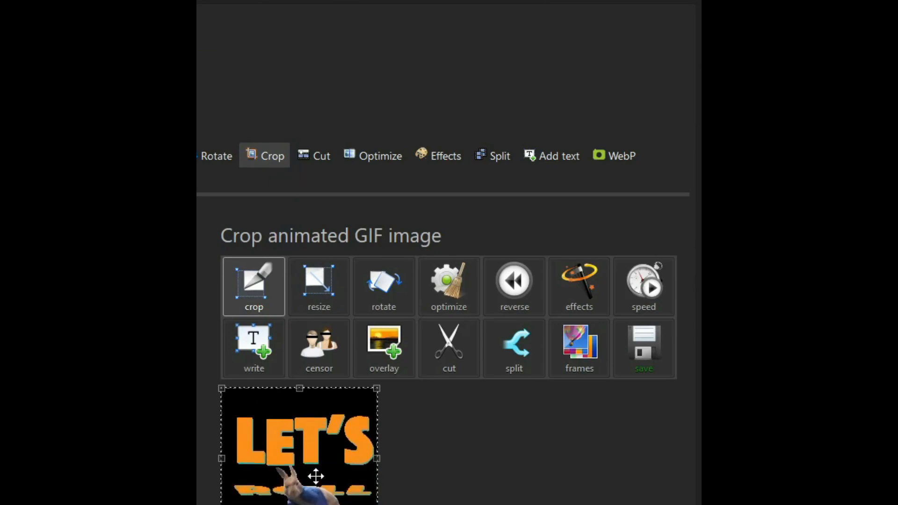
{"action": "scroll", "coordinate": [449, 280], "scroll_direction": "down", "scroll_amount": 5}
{"action": "scroll", "coordinate": [449, 280], "scroll_direction": "up", "scroll_amount": 3}
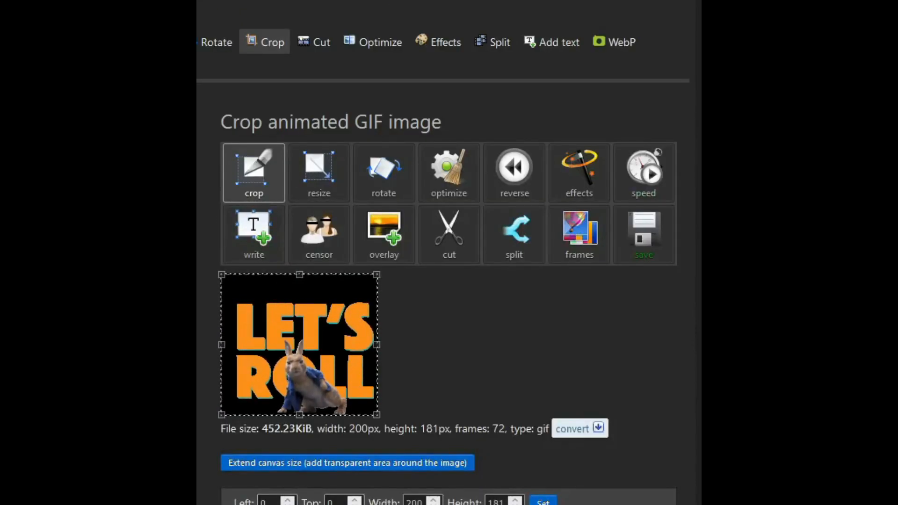
{"action": "scroll", "coordinate": [482, 355], "scroll_direction": "down", "scroll_amount": 2}
{"action": "key", "text": "ctrl+minus"}
{"action": "key", "text": "ctrl+minus"}
{"action": "key", "text": "ctrl+minus"}
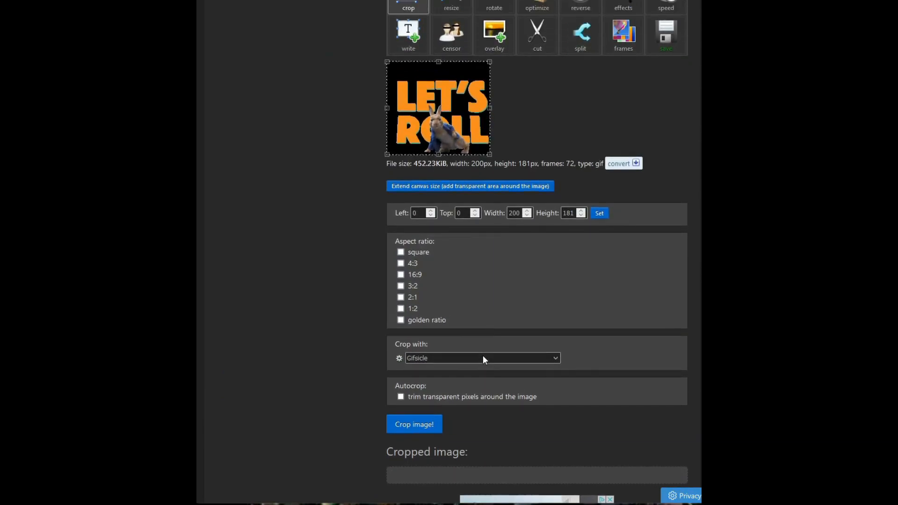
{"action": "scroll", "coordinate": [482, 355], "scroll_direction": "up", "scroll_amount": 6}
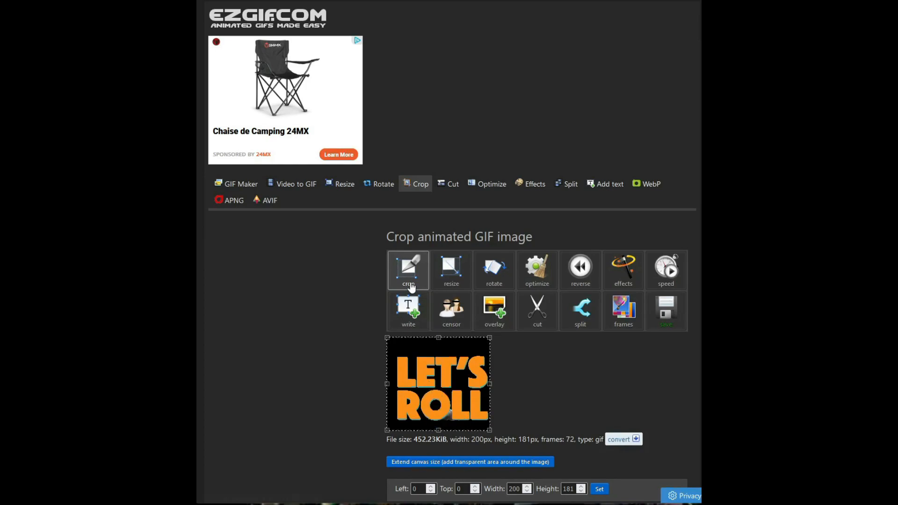
{"action": "scroll", "coordinate": [463, 394], "scroll_direction": "down", "scroll_amount": 2}
{"action": "left_click", "coordinate": [441, 409]}
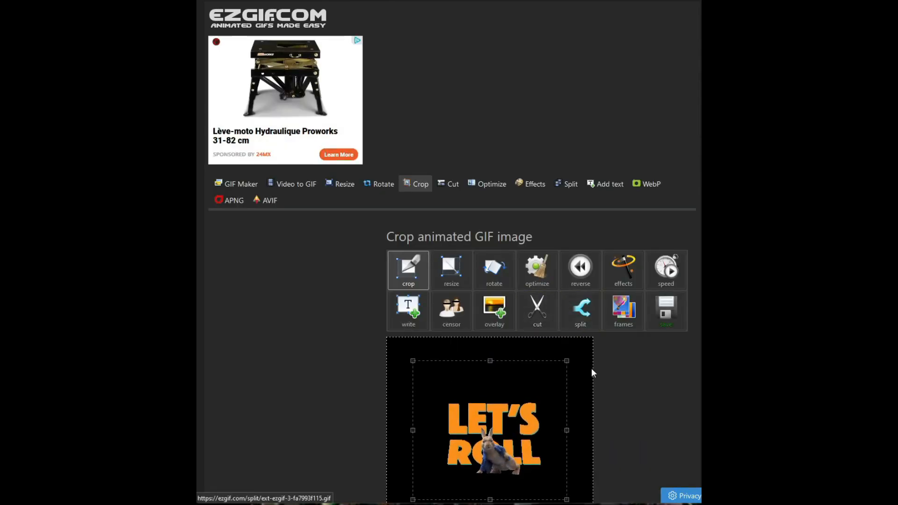
Fit a crop area of about 272 × 251 px around the LET'S ROLL artwork and crop the GIF.
{"action": "scroll", "coordinate": [598, 363], "scroll_direction": "down", "scroll_amount": 2}
{"action": "left_click_drag", "start_coordinate": [511, 313], "coordinate": [514, 318]}
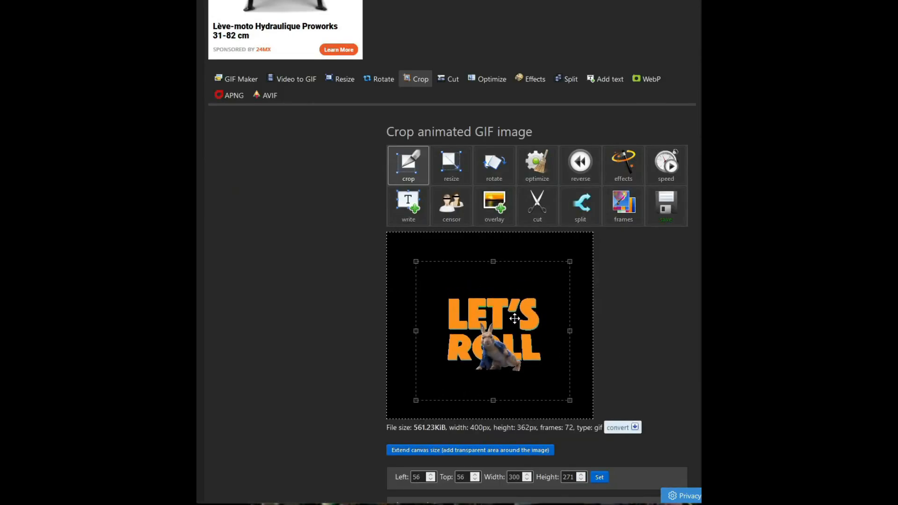
{"action": "left_click_drag", "start_coordinate": [570, 261], "coordinate": [556, 271]}
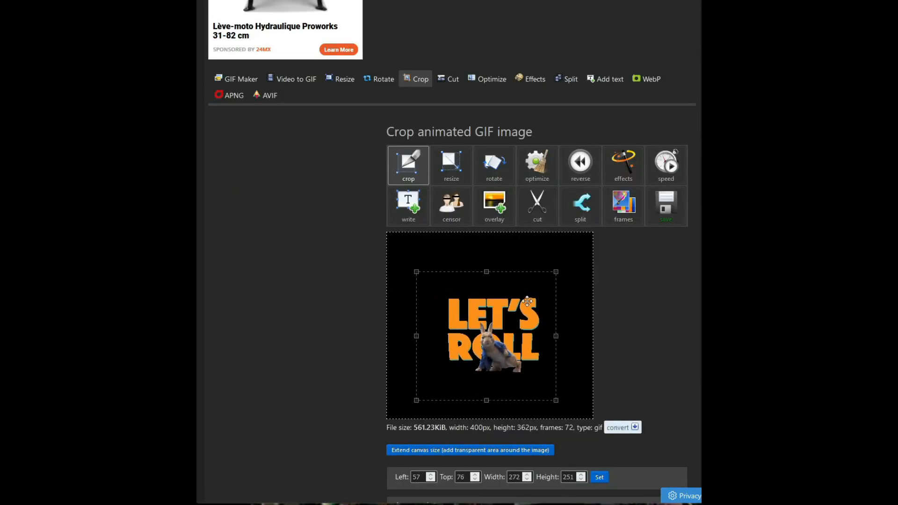
{"action": "left_click_drag", "start_coordinate": [503, 332], "coordinate": [509, 324]}
{"action": "scroll", "coordinate": [561, 361], "scroll_direction": "down", "scroll_amount": 2}
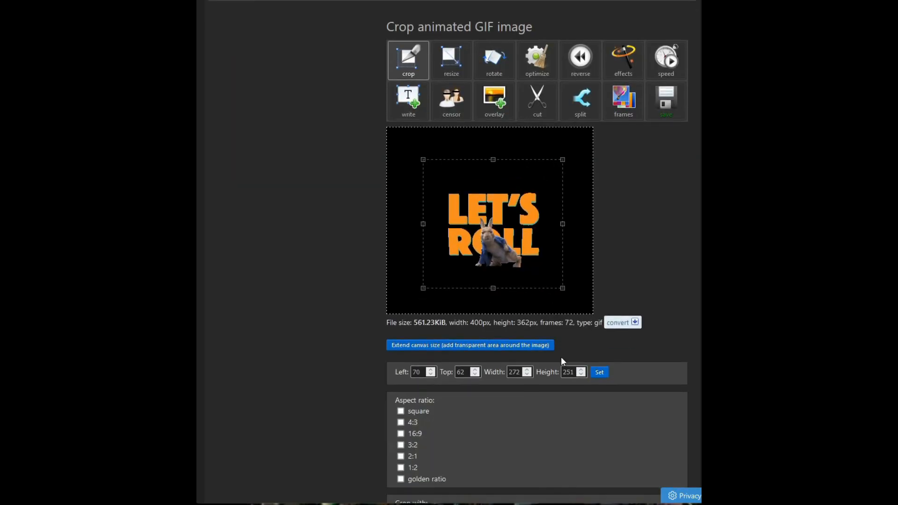
{"action": "scroll", "coordinate": [561, 361], "scroll_direction": "down", "scroll_amount": 3}
{"action": "scroll", "coordinate": [561, 361], "scroll_direction": "down", "scroll_amount": 1}
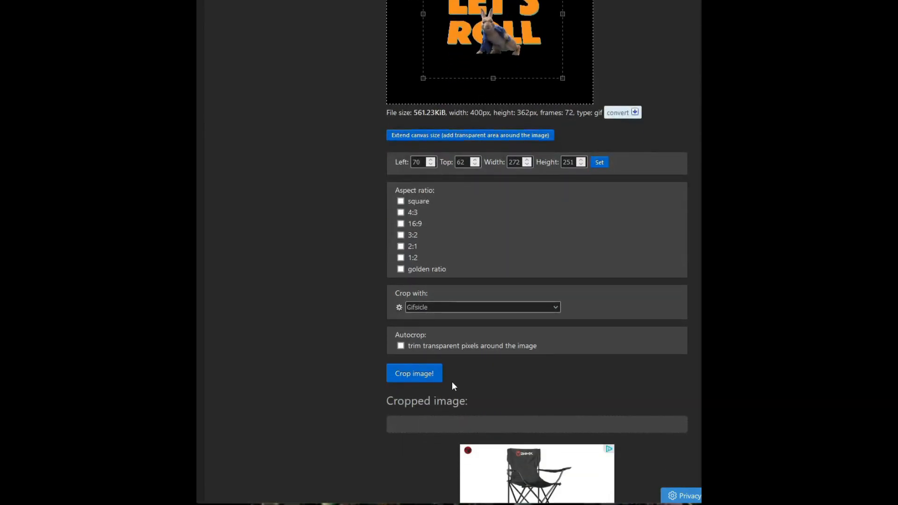
{"action": "left_click", "coordinate": [418, 374]}
{"action": "scroll", "coordinate": [474, 370], "scroll_direction": "down", "scroll_amount": 3}
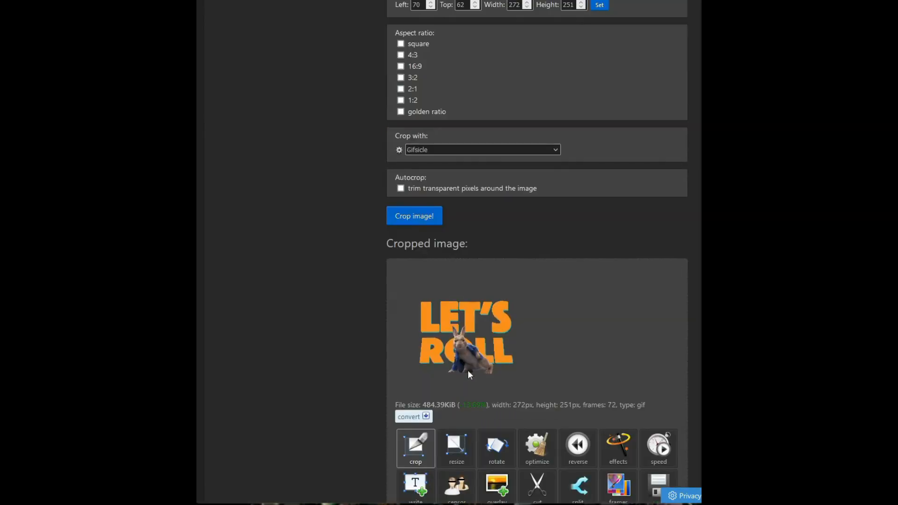
Resize the cropped GIF to 280 px wide and 280 px high with the Gifsicle method.
{"action": "scroll", "coordinate": [457, 365], "scroll_direction": "down", "scroll_amount": 2}
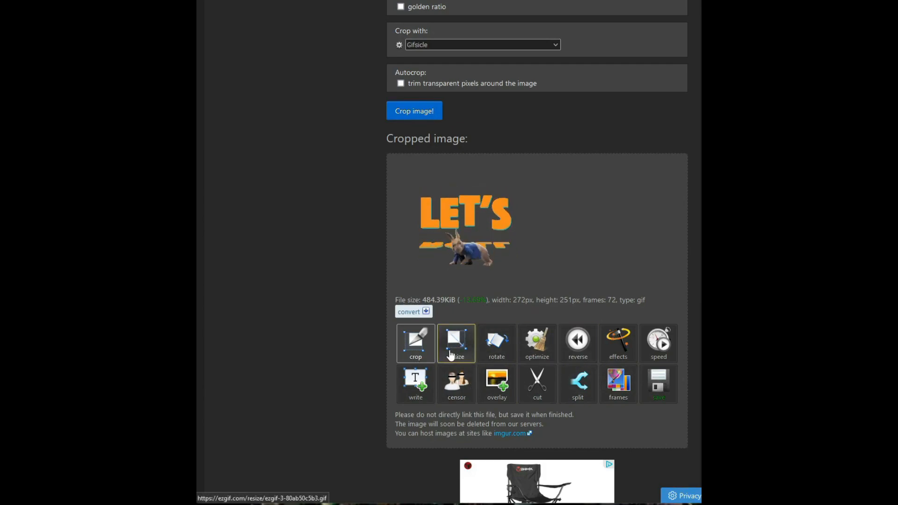
{"action": "left_click", "coordinate": [451, 355]}
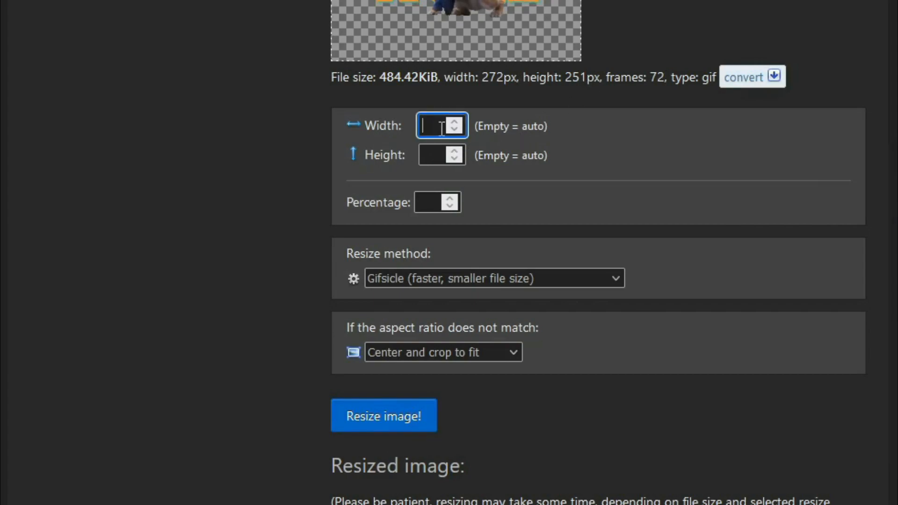
{"action": "type", "text": "80"}
{"action": "left_click", "coordinate": [437, 157]}
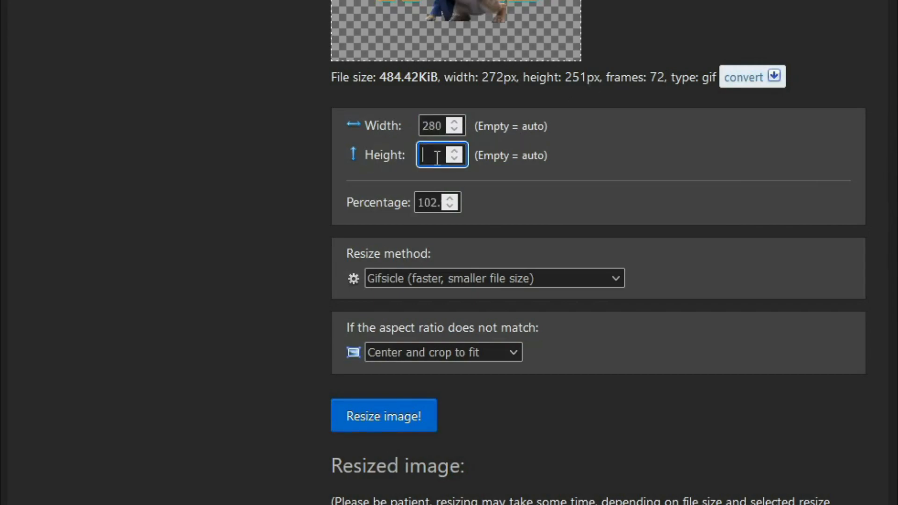
{"action": "type", "text": "280"}
{"action": "scroll", "coordinate": [409, 339], "scroll_direction": "down", "scroll_amount": 2}
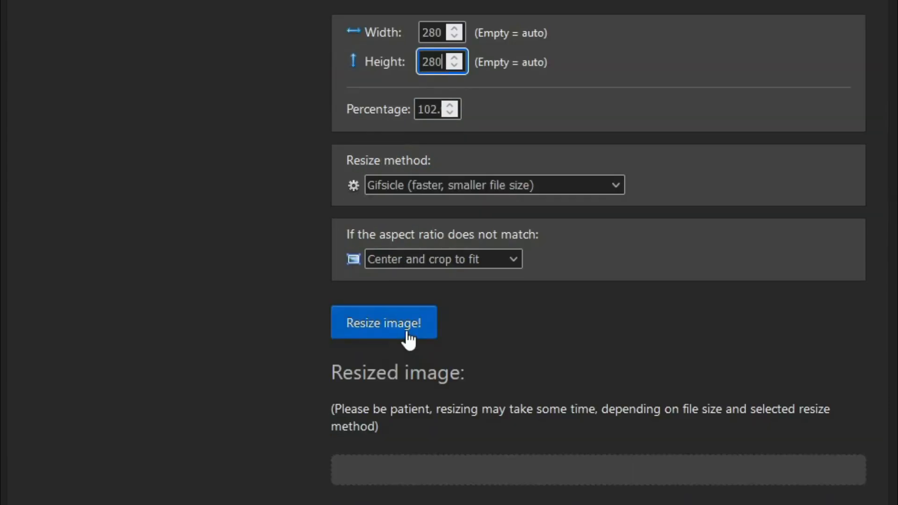
{"action": "left_click", "coordinate": [408, 328]}
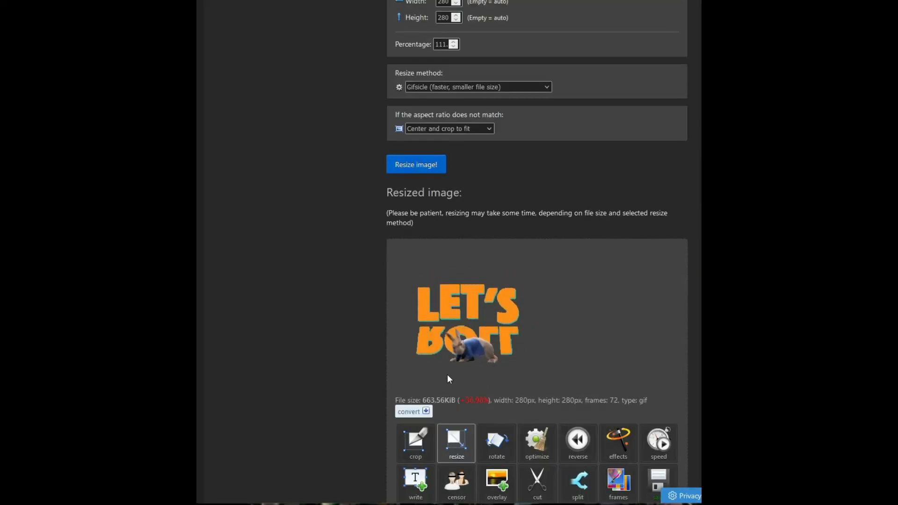
Open the resized GIF in the frame editor and go through its frames to the end.
{"action": "scroll", "coordinate": [450, 374], "scroll_direction": "down", "scroll_amount": 2}
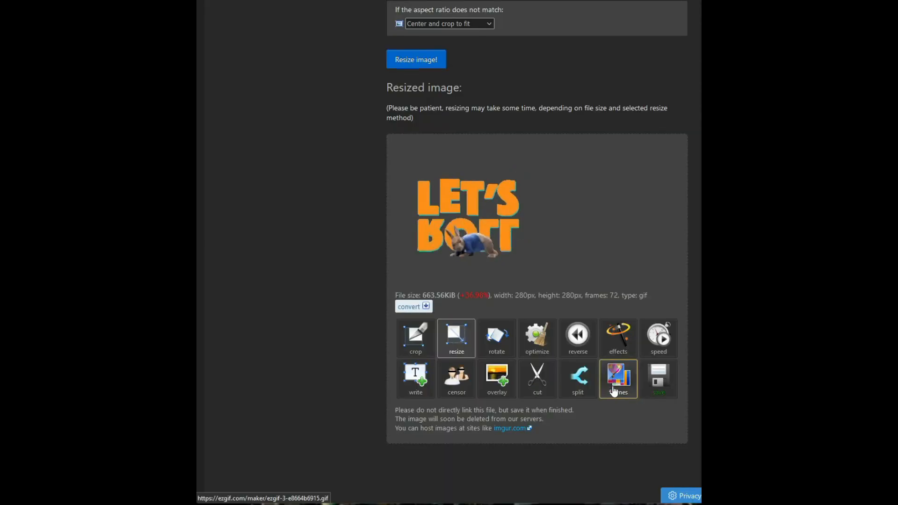
{"action": "left_click", "coordinate": [729, 472]}
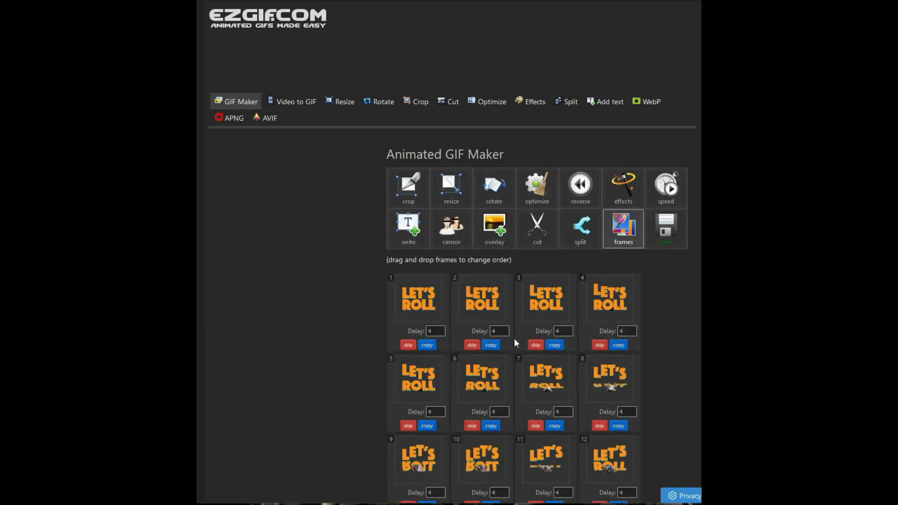
{"action": "scroll", "coordinate": [545, 293], "scroll_direction": "down", "scroll_amount": 9}
{"action": "scroll", "coordinate": [547, 299], "scroll_direction": "down", "scroll_amount": 20}
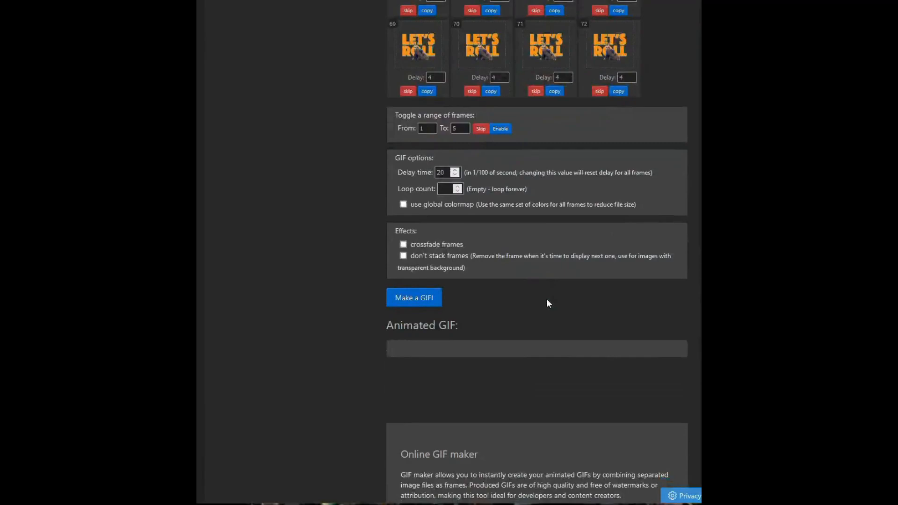
Skip frames 61 to 69 plus frames 71 and 72 of the LET'S ROLL GIF, keeping frame 70 enabled.
{"action": "scroll", "coordinate": [547, 301], "scroll_direction": "up", "scroll_amount": 3}
{"action": "left_click", "coordinate": [599, 249]}
{"action": "left_click", "coordinate": [535, 249]}
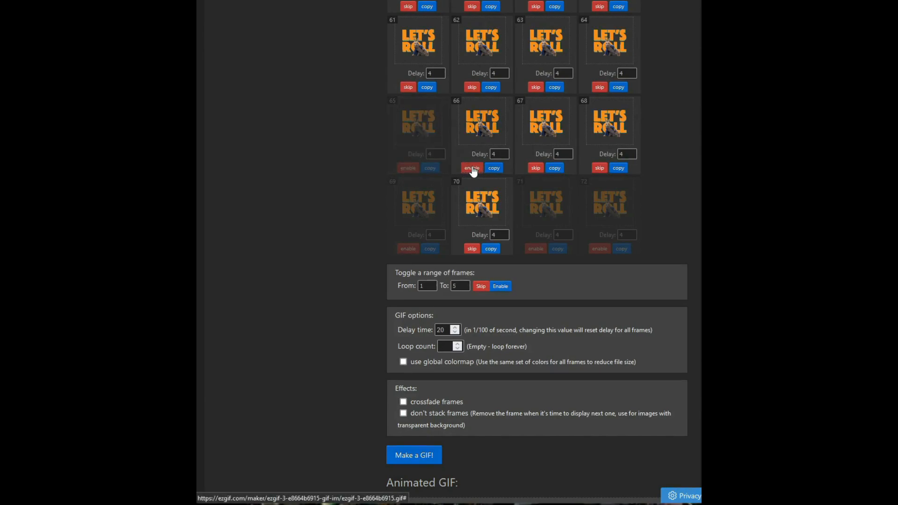
{"action": "left_click", "coordinate": [535, 169]}
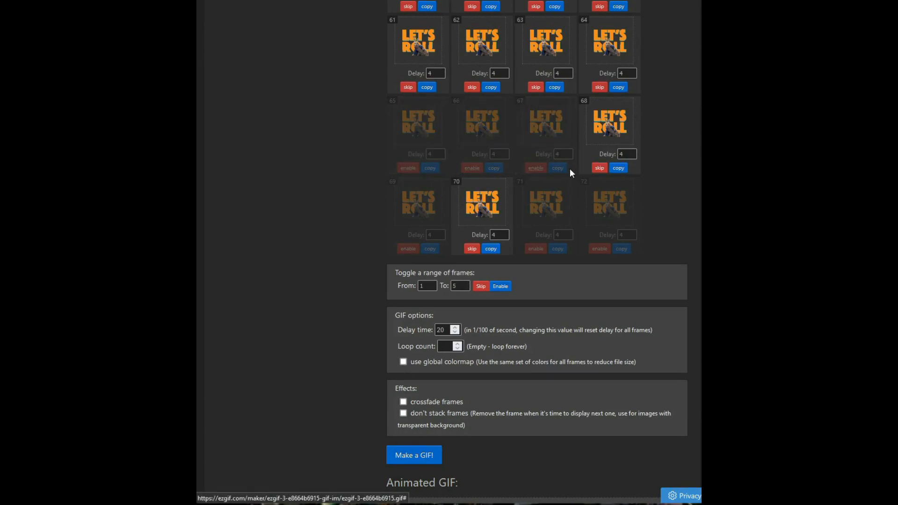
{"action": "left_click", "coordinate": [599, 168]}
{"action": "scroll", "coordinate": [599, 173], "scroll_direction": "up", "scroll_amount": 2}
{"action": "left_click", "coordinate": [599, 192]}
{"action": "left_click", "coordinate": [536, 192]}
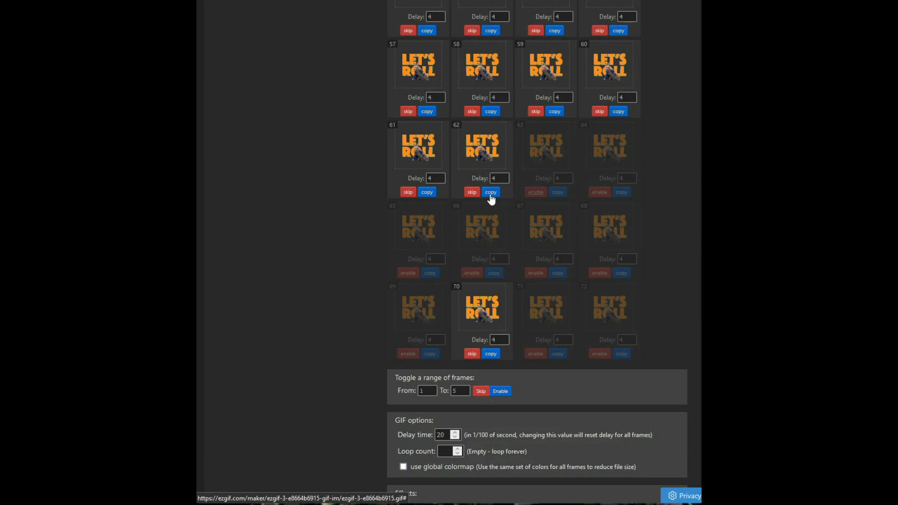
{"action": "left_click", "coordinate": [472, 193]}
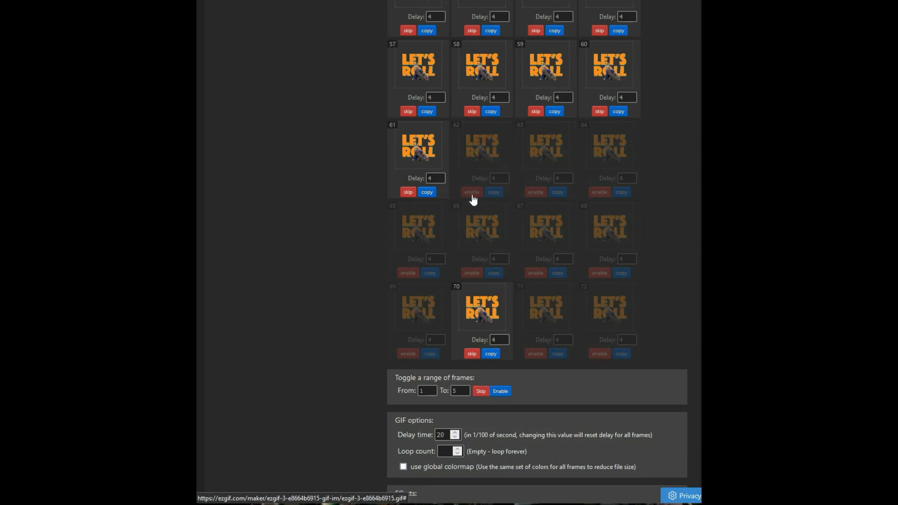
{"action": "left_click", "coordinate": [408, 192]}
Enable the don't stack frames effect and generate the GIF from the remaining frames.
{"action": "scroll", "coordinate": [493, 334], "scroll_direction": "down", "scroll_amount": 5}
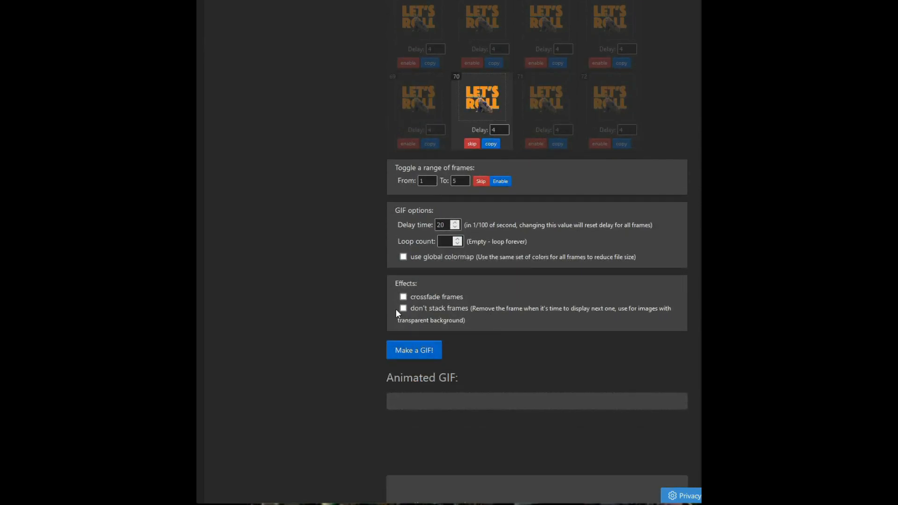
{"action": "left_click", "coordinate": [402, 307]}
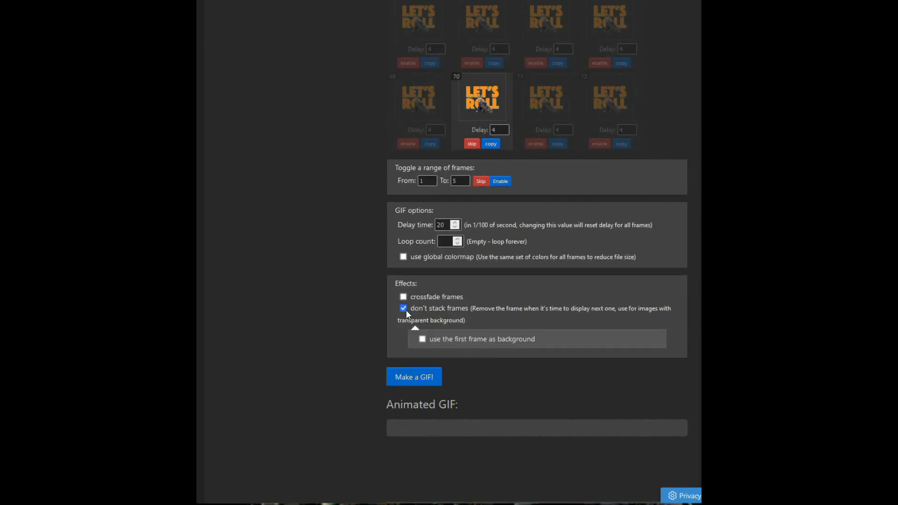
{"action": "scroll", "coordinate": [404, 309], "scroll_direction": "down", "scroll_amount": 3}
{"action": "left_click", "coordinate": [419, 221]}
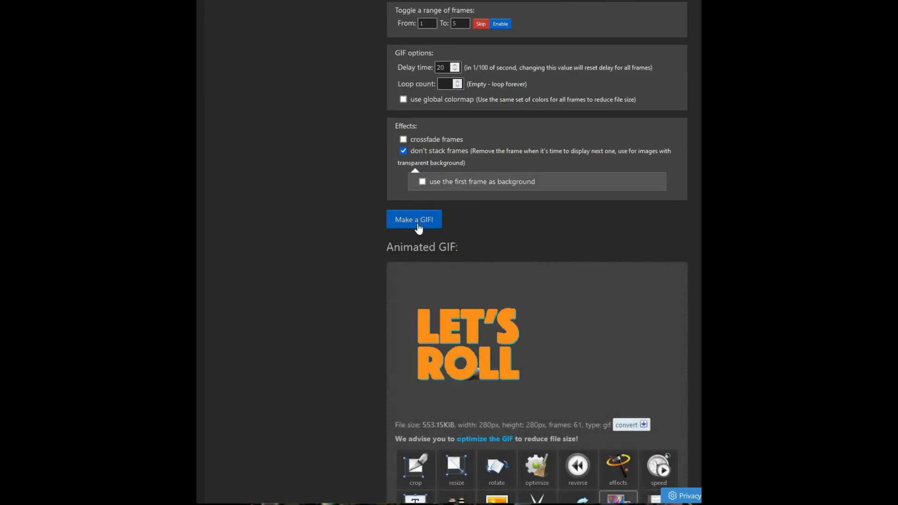
Save the generated GIF and place the downloaded ezgif.com-gif-maker.gif on the desktop.
{"action": "scroll", "coordinate": [512, 384], "scroll_direction": "down", "scroll_amount": 2}
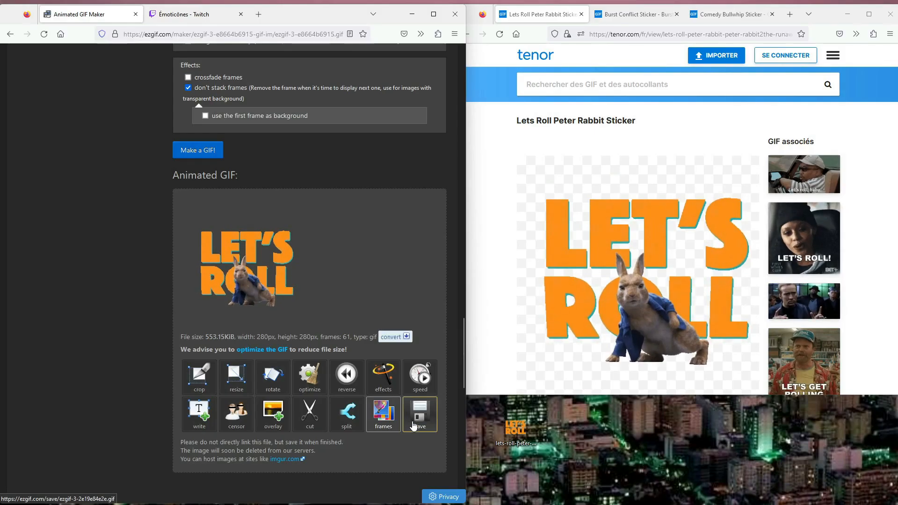
{"action": "left_click", "coordinate": [412, 424]}
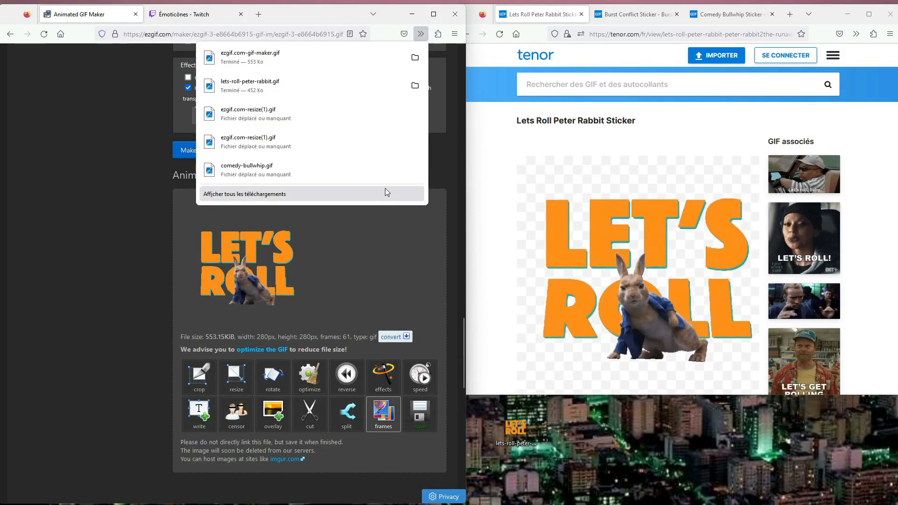
{"action": "left_click_drag", "start_coordinate": [283, 57], "coordinate": [643, 454]}
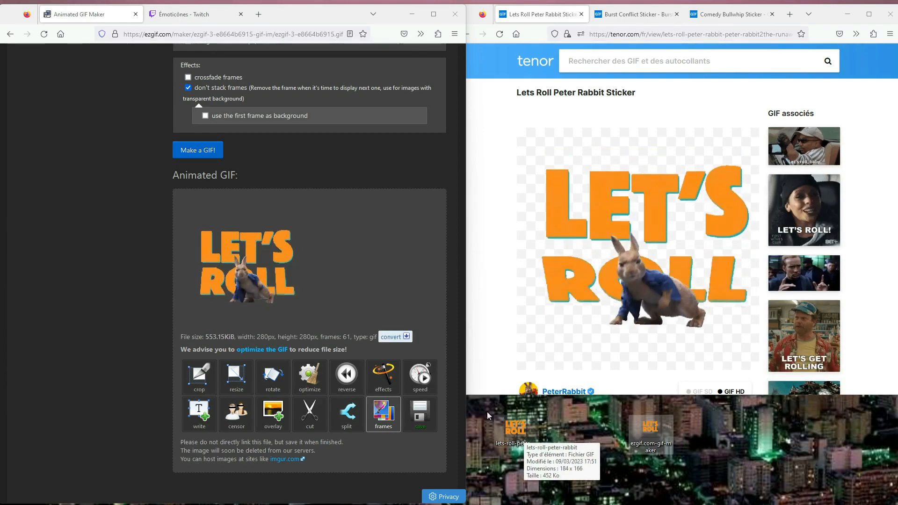
Switch to the Twitch animated emote form and try to upload the ezgif.com-gif-maker GIF from the desktop.
{"action": "left_click", "coordinate": [192, 14]}
{"action": "left_click_drag", "start_coordinate": [520, 433], "coordinate": [176, 165]}
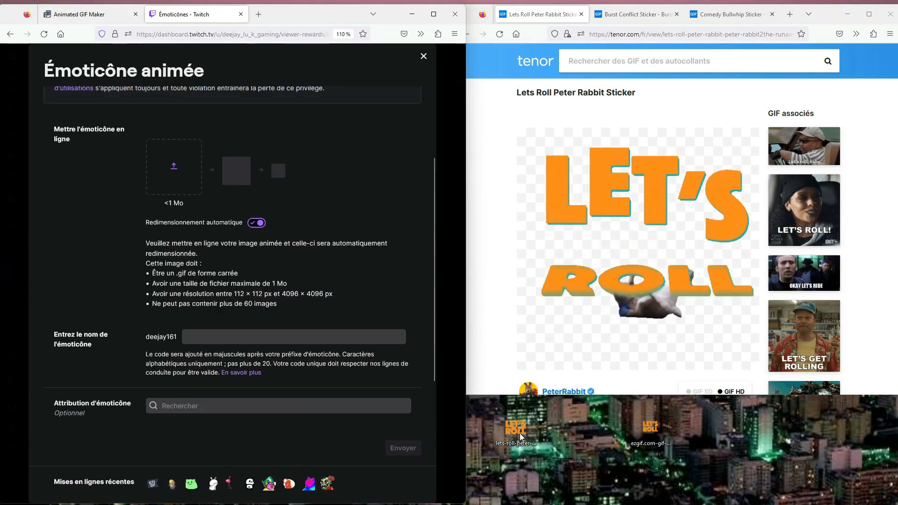
{"action": "left_click_drag", "start_coordinate": [333, 98], "coordinate": [334, 103]}
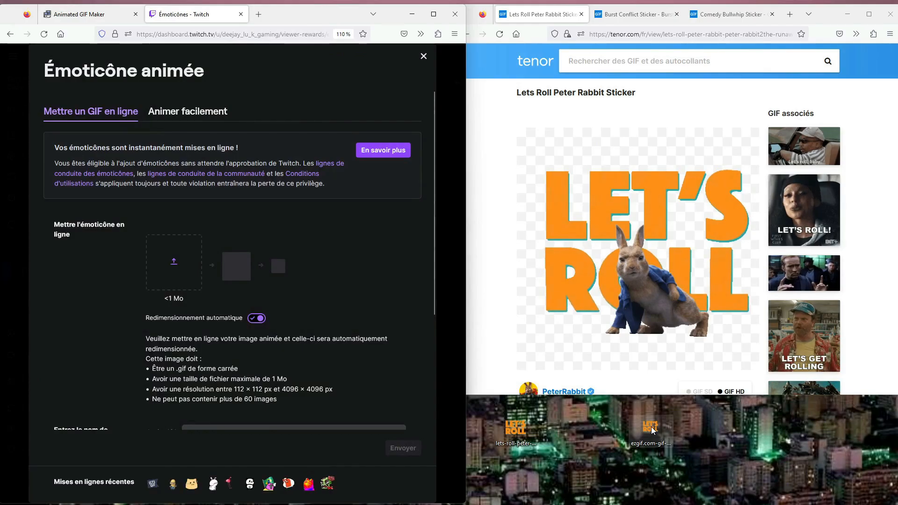
{"action": "left_click_drag", "start_coordinate": [650, 428], "coordinate": [171, 279]}
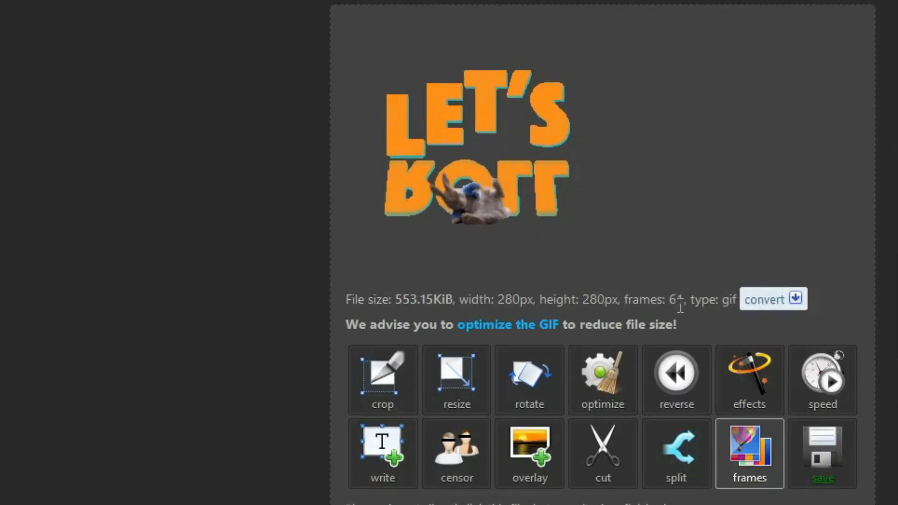
Reopen the generated GIF in ezgif's frame editor and skip frame 1.
{"action": "scroll", "coordinate": [654, 348], "scroll_direction": "down", "scroll_amount": 4}
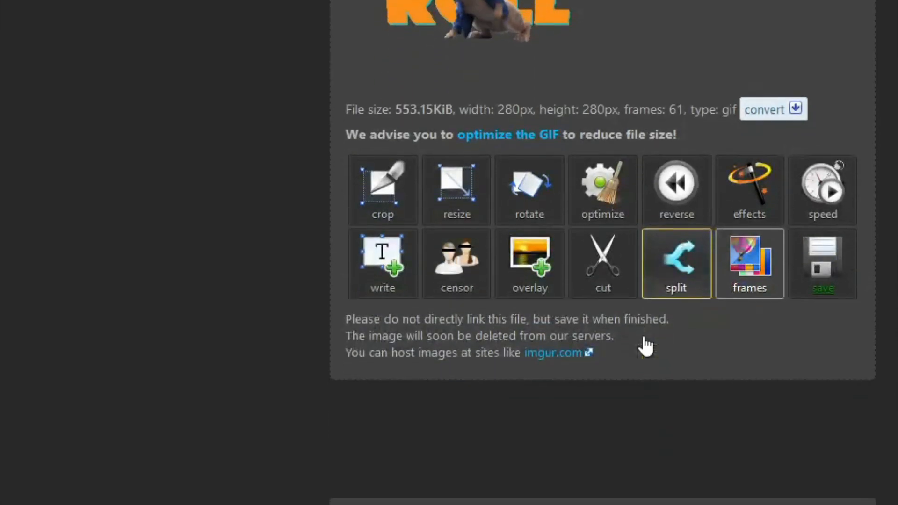
{"action": "left_click", "coordinate": [730, 284]}
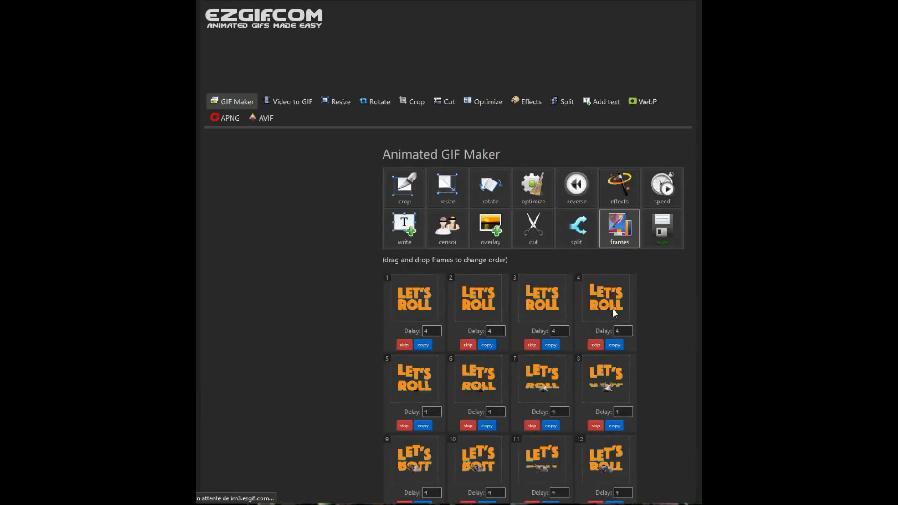
{"action": "scroll", "coordinate": [612, 308], "scroll_direction": "down", "scroll_amount": 3}
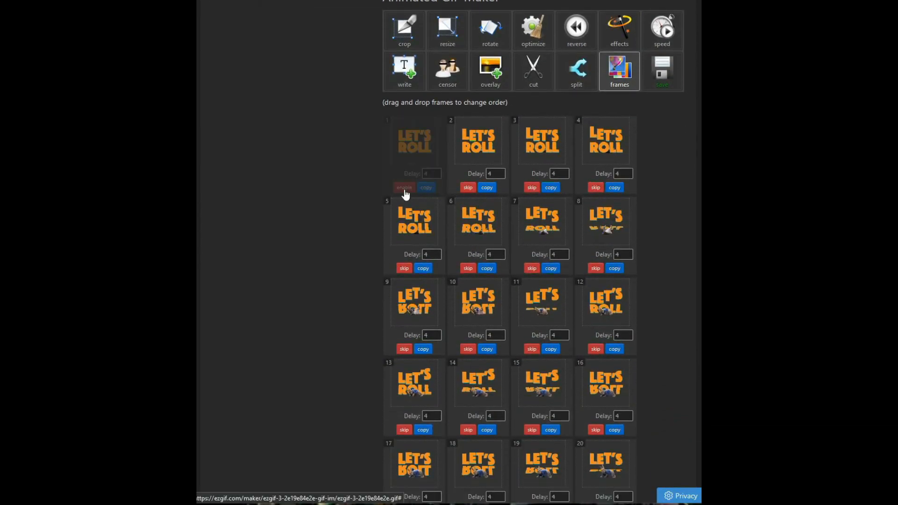
{"action": "scroll", "coordinate": [532, 236], "scroll_direction": "down", "scroll_amount": 14}
{"action": "scroll", "coordinate": [535, 246], "scroll_direction": "down", "scroll_amount": 10}
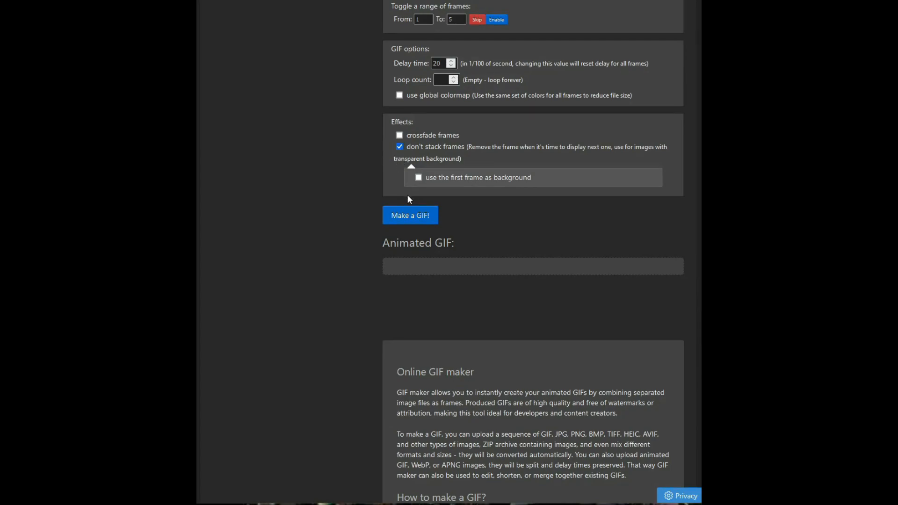
Rebuild the GIF without its first frame and save it to the desktop as ezgif.com-gif-maker(1).
{"action": "left_click", "coordinate": [410, 215]}
{"action": "scroll", "coordinate": [421, 243], "scroll_direction": "down", "scroll_amount": 2}
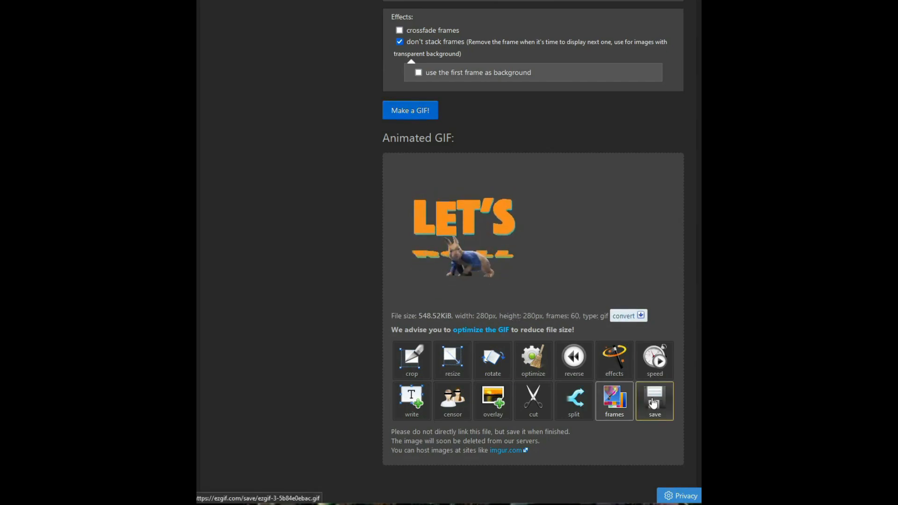
{"action": "left_click", "coordinate": [656, 403]}
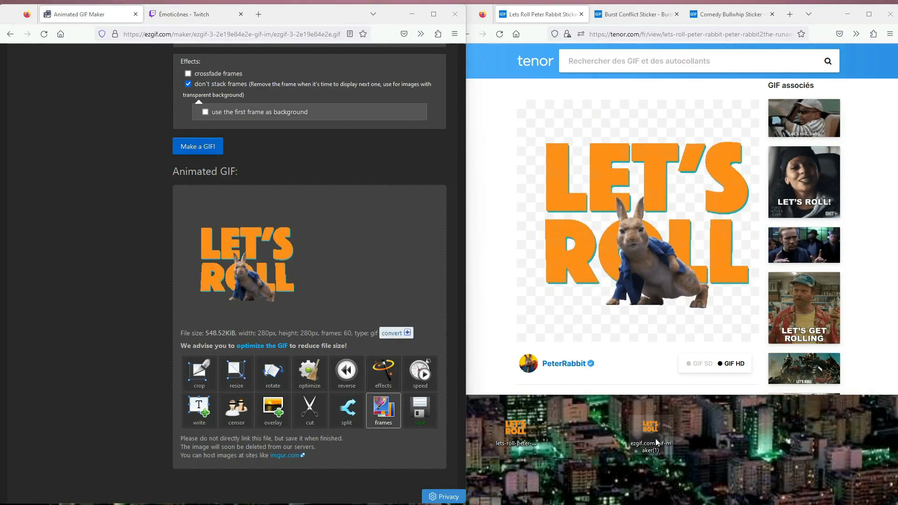
Reopen a blank animated emote form on Twitch, upload ezgif.com-gif-maker(1) with automatic resizing and review the emote previews.
{"action": "left_click", "coordinate": [187, 15]}
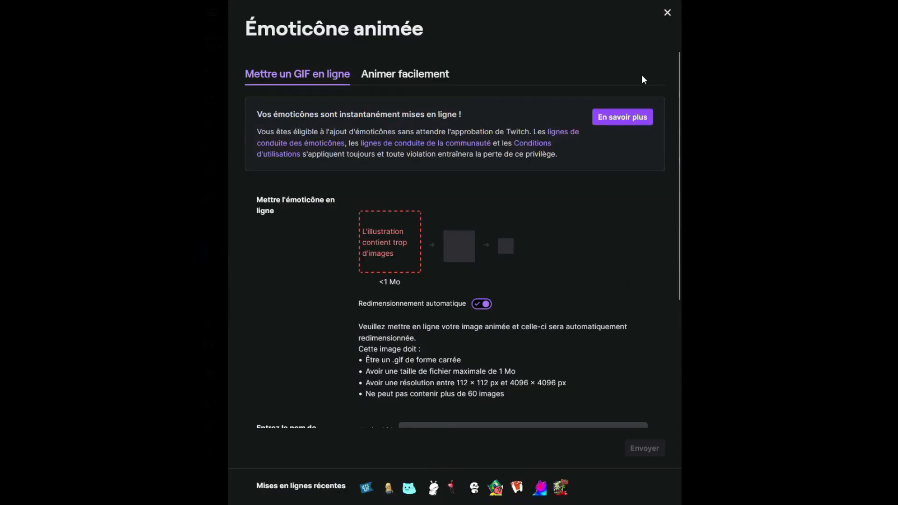
{"action": "left_click", "coordinate": [668, 12]}
{"action": "left_click", "coordinate": [475, 321]}
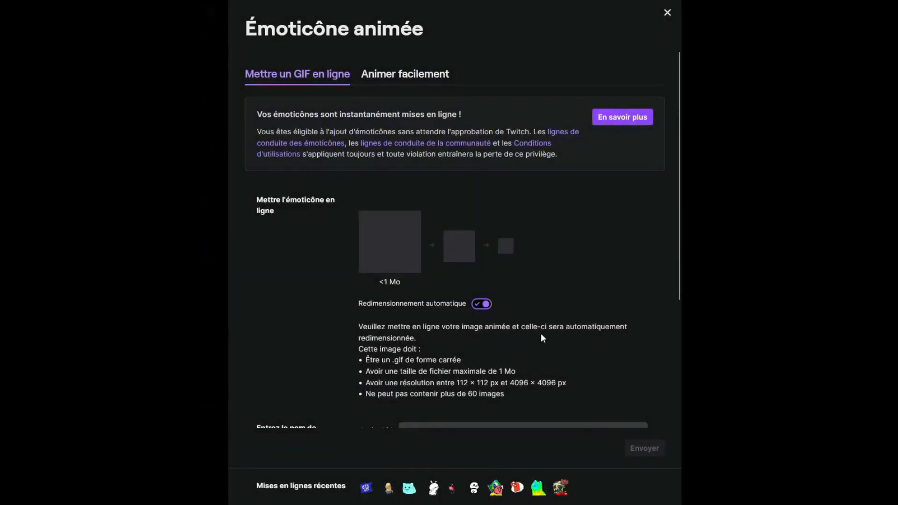
{"action": "scroll", "coordinate": [409, 208], "scroll_direction": "down", "scroll_amount": 1}
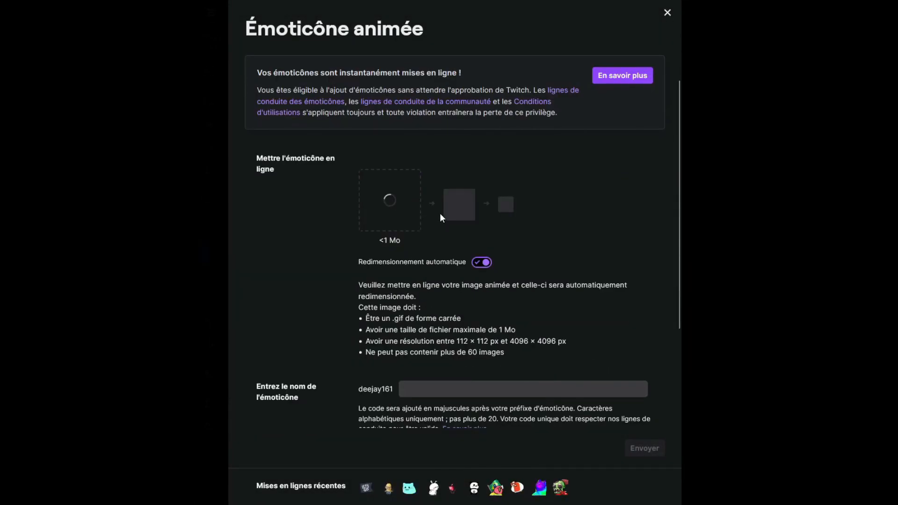
{"action": "scroll", "coordinate": [576, 253], "scroll_direction": "down", "scroll_amount": 3}
{"action": "scroll", "coordinate": [576, 253], "scroll_direction": "up", "scroll_amount": 1}
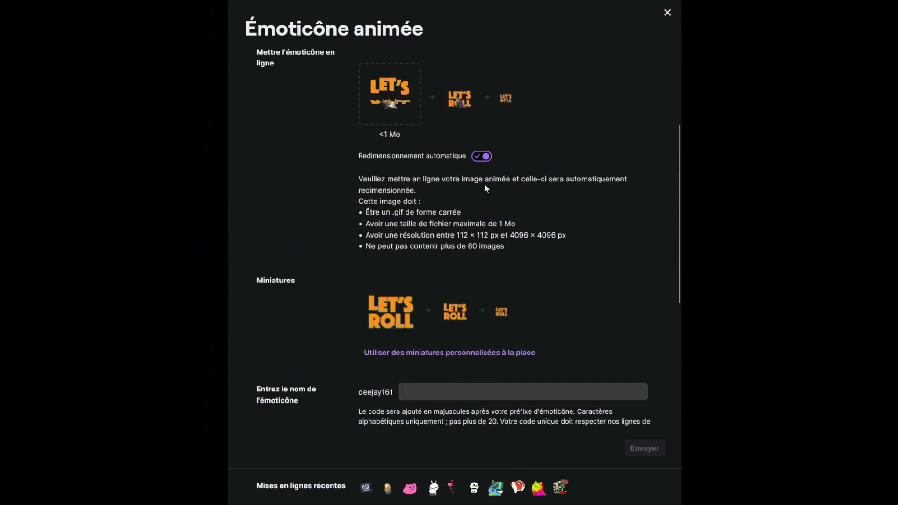
{"action": "scroll", "coordinate": [491, 189], "scroll_direction": "down", "scroll_amount": 3}
{"action": "scroll", "coordinate": [486, 244], "scroll_direction": "down", "scroll_amount": 2}
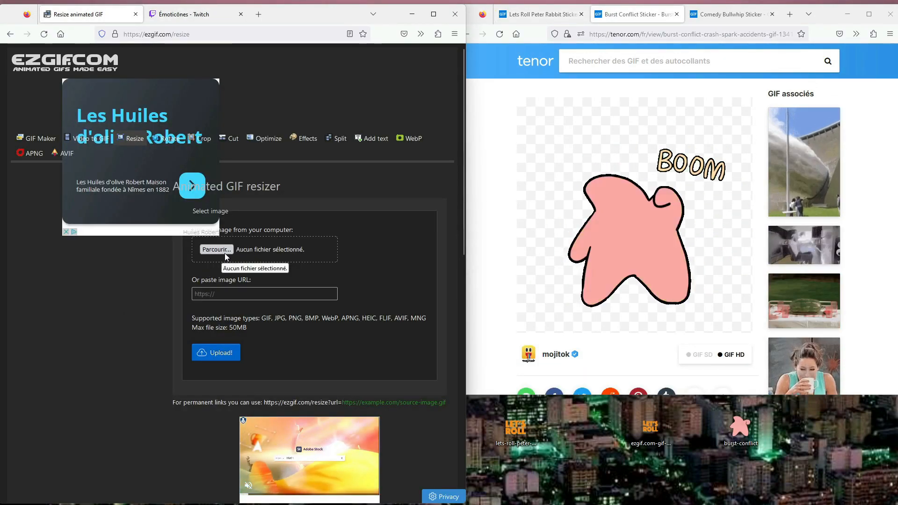
Upload the burst-conflict GIF from the desktop to ezgif's animated GIF resizer.
{"action": "left_click", "coordinate": [223, 250]}
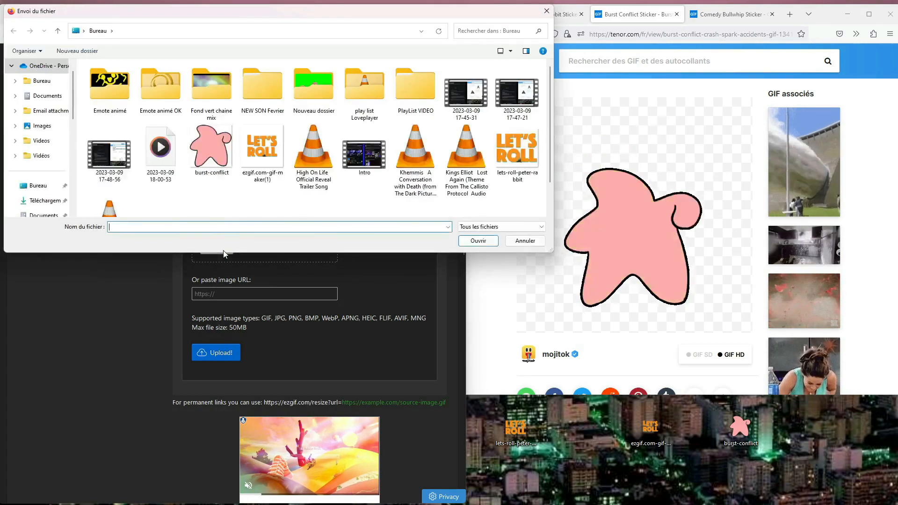
{"action": "double_click", "coordinate": [211, 147]}
{"action": "left_click", "coordinate": [229, 353]}
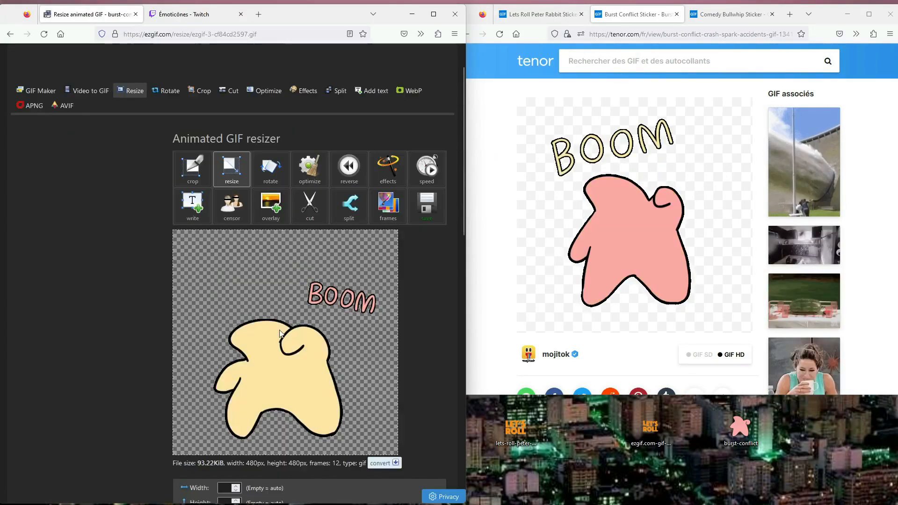